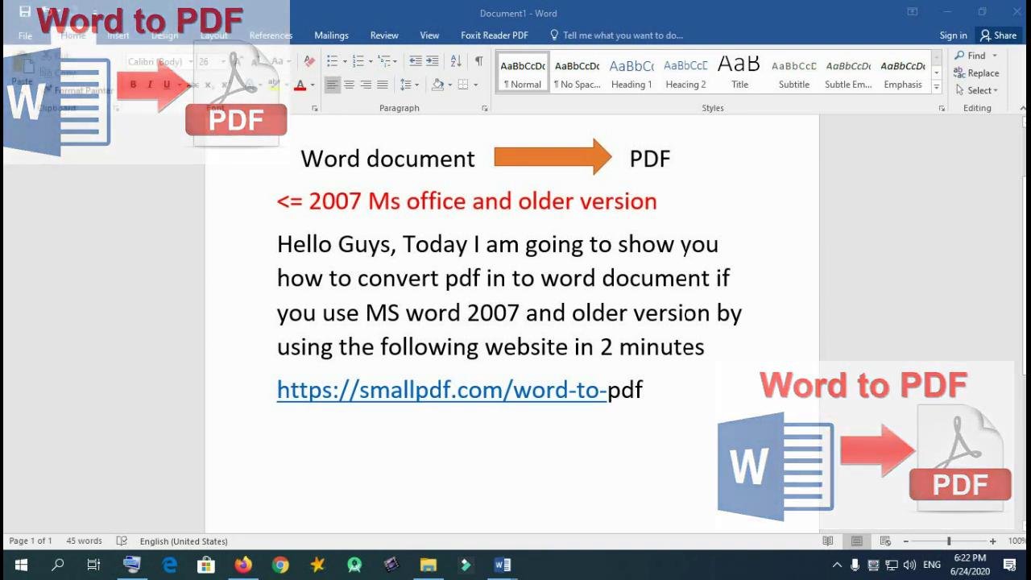
triple_click(651, 388)
key("ctrl+c")
In Firefox, load the pasted Smallpdf Word-to-PDF link in a fresh tab, closing the old tab
mouse_move(243, 564)
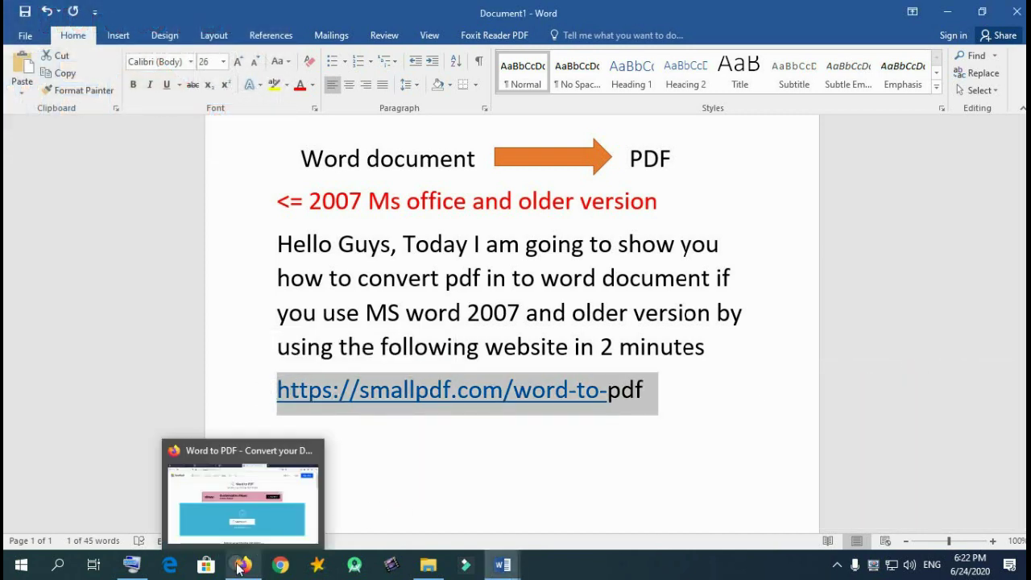
left_click(249, 499)
left_click(695, 13)
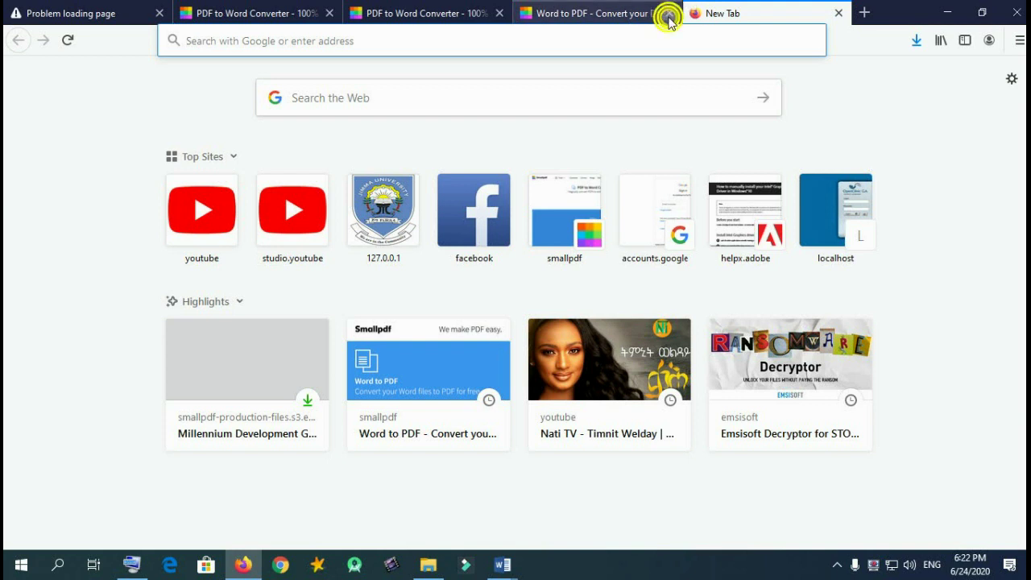
left_click(669, 13)
key("ctrl+v")
key("Return")
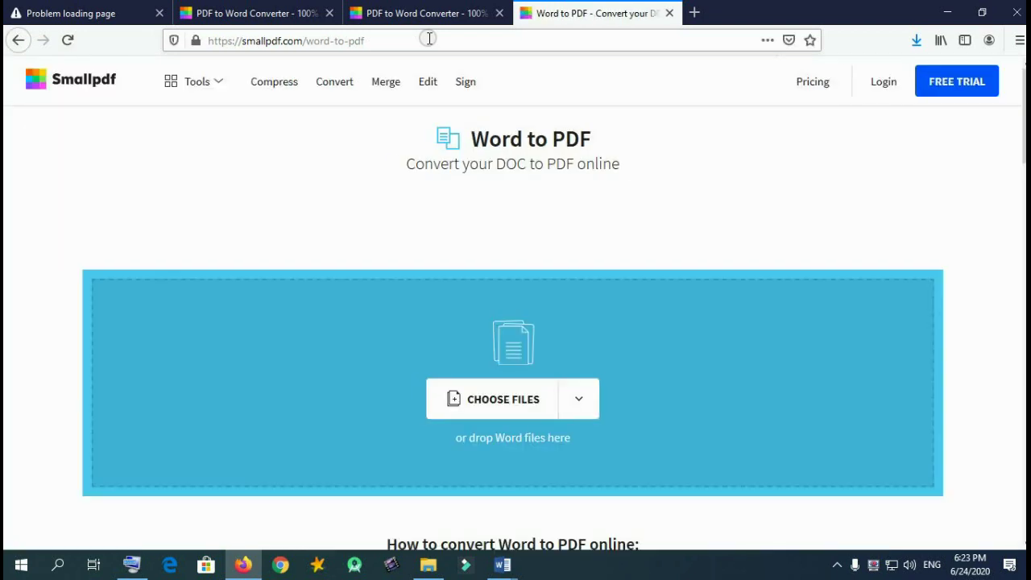
Dismiss the Google Drive offer, visit PDF to Word, then return to Word to PDF
scroll(223, 534, "down", 6)
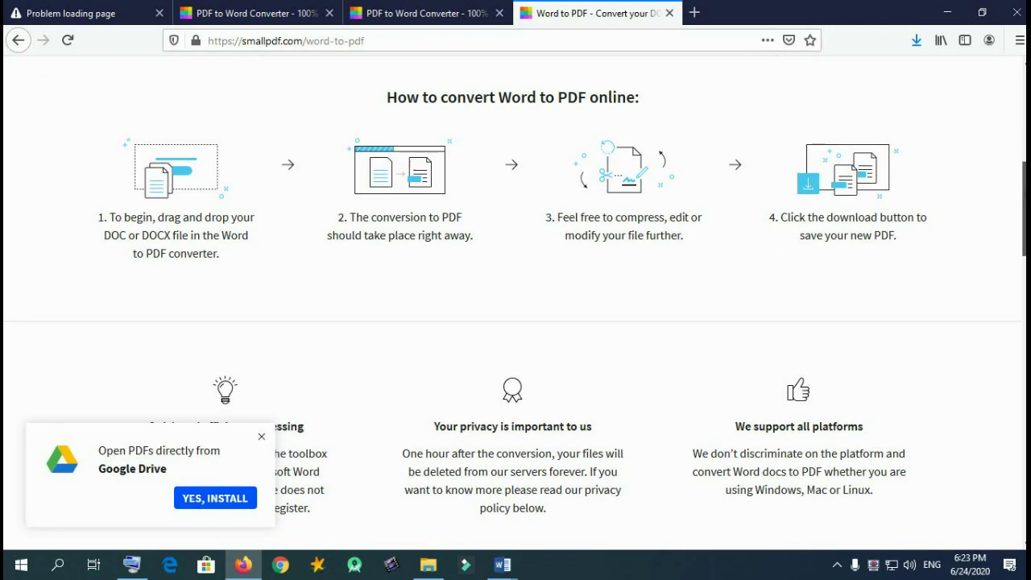
left_click(263, 443)
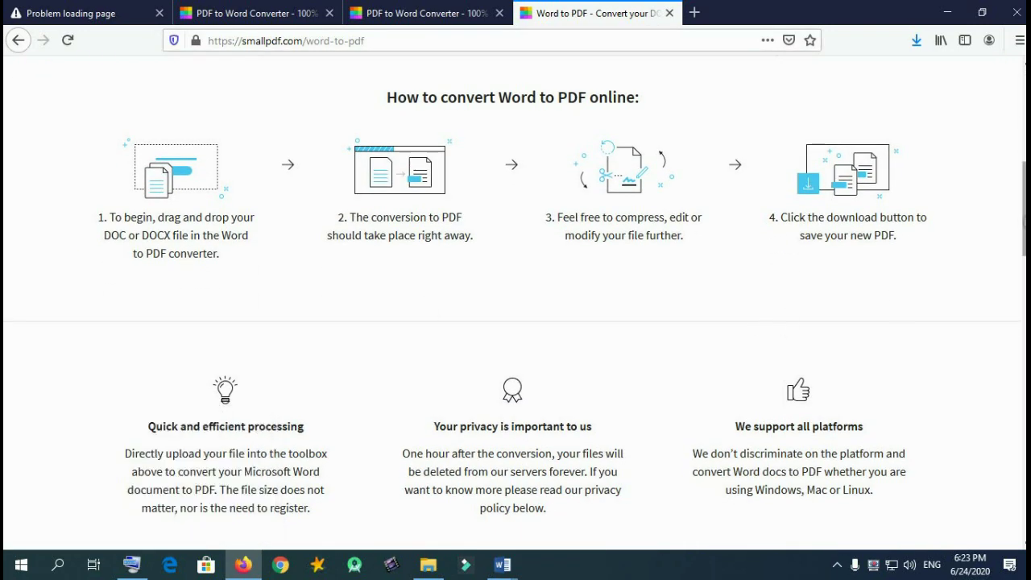
scroll(766, 330, "down", 10)
left_click_drag(1024, 362, 1020, 459)
left_click(583, 200)
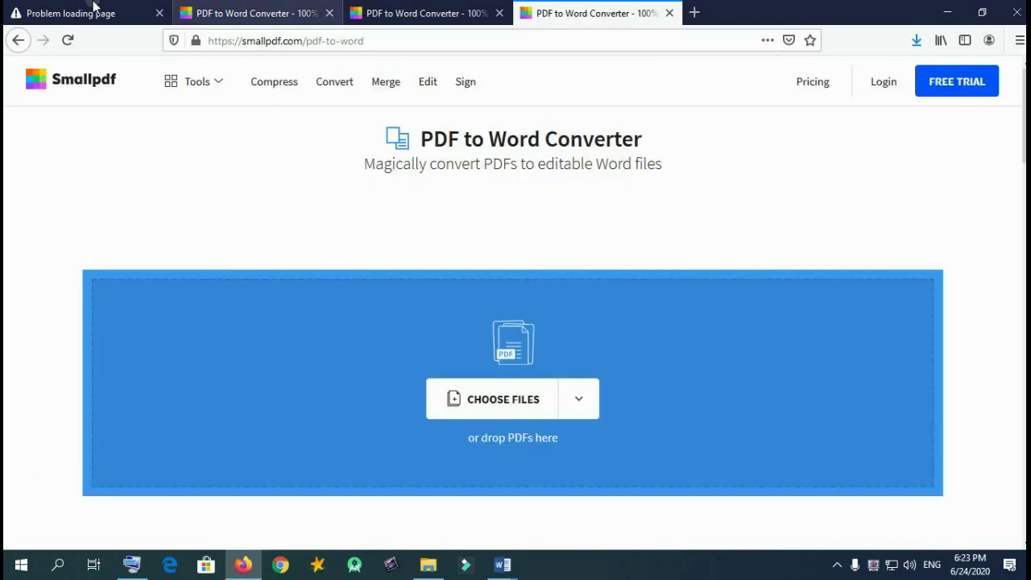
left_click(17, 42)
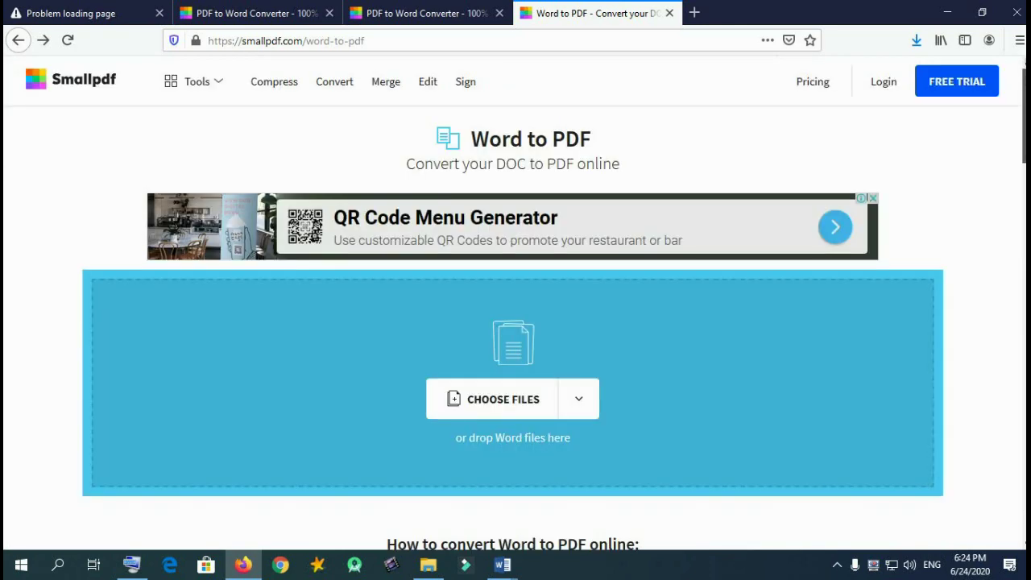
Upload Millennium Development Goals.docx from the Desktop to the converter
left_click(510, 403)
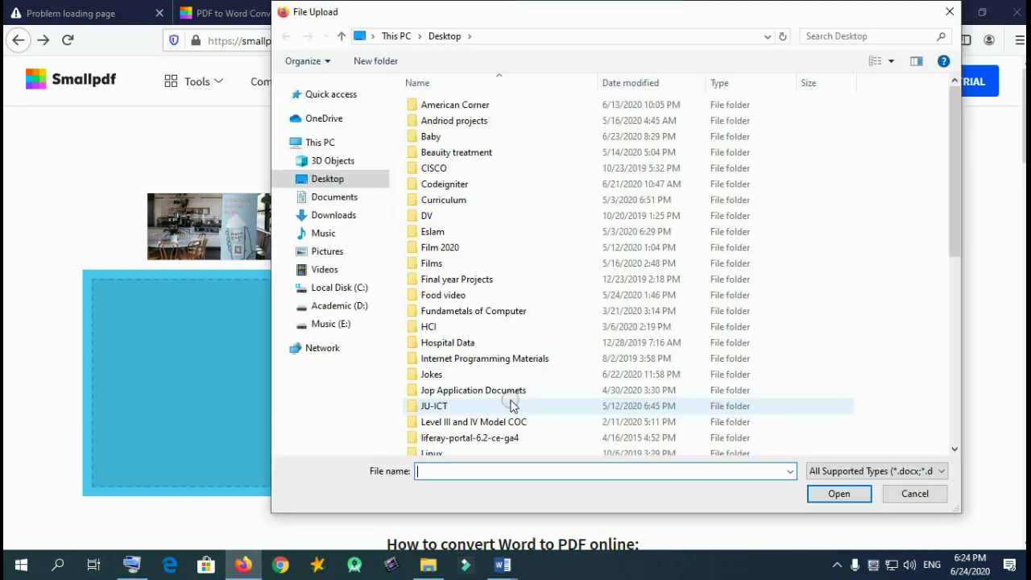
left_click(949, 12)
left_click(494, 407)
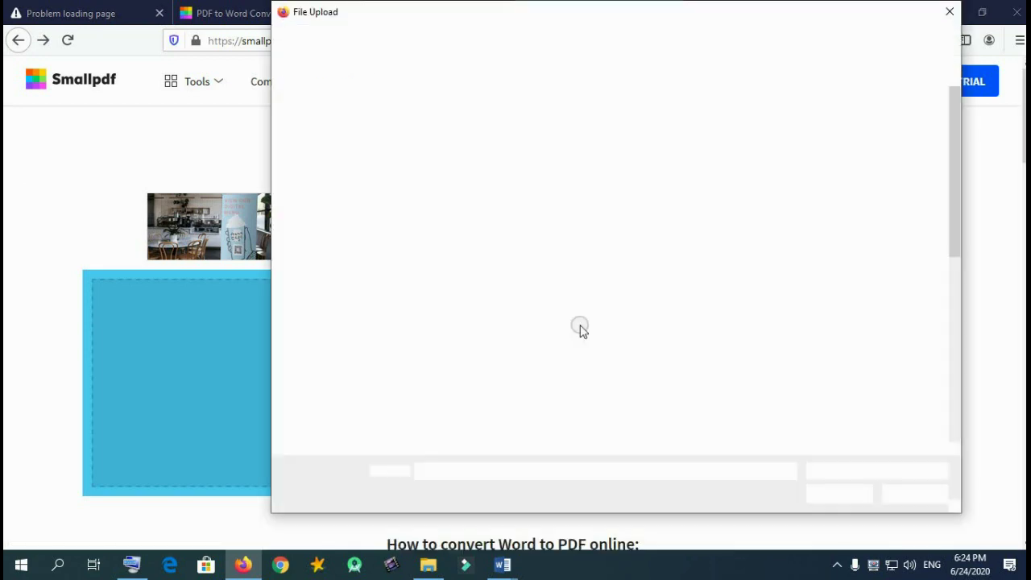
left_click_drag(955, 179, 968, 351)
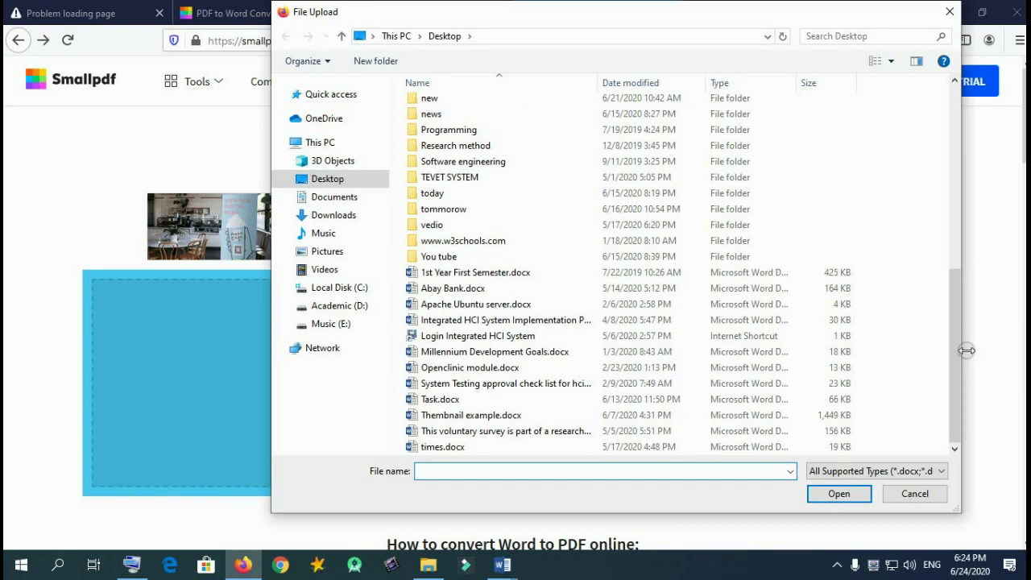
left_click(524, 354)
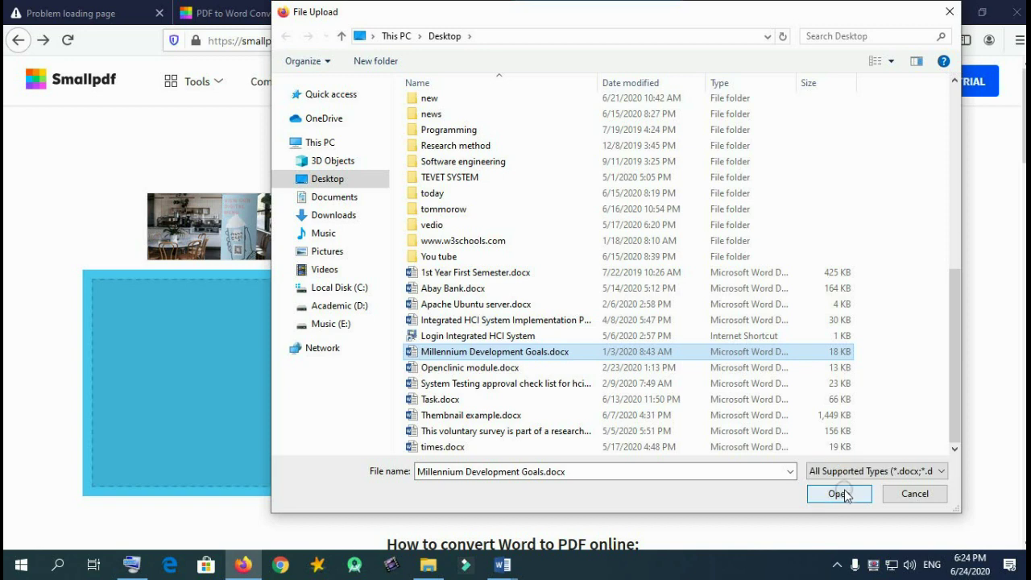
left_click(843, 493)
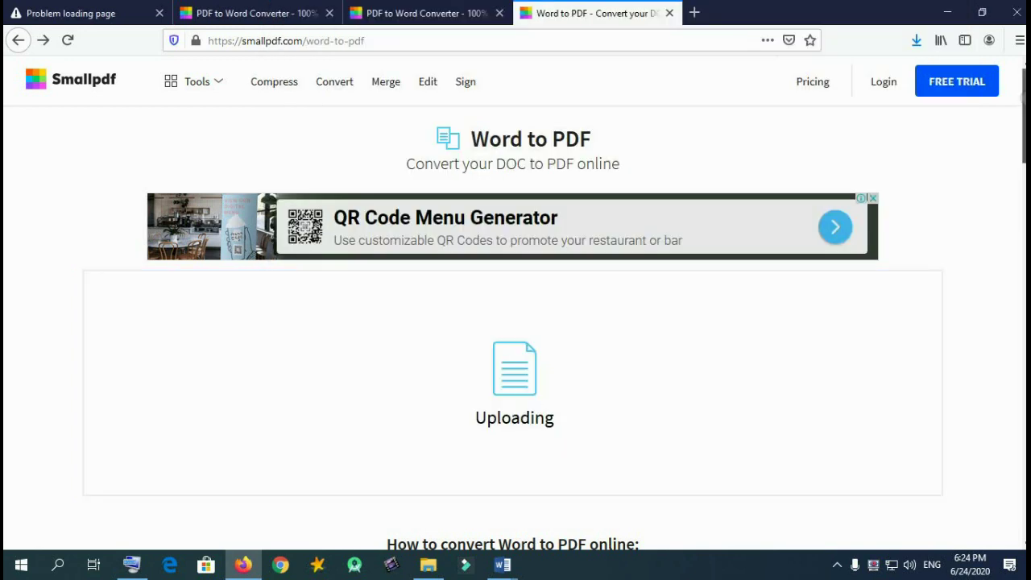
Close the Pro rename offer and video ad, then download Millennium Development Goals-converted.pdf
scroll(630, 194, "down", 3)
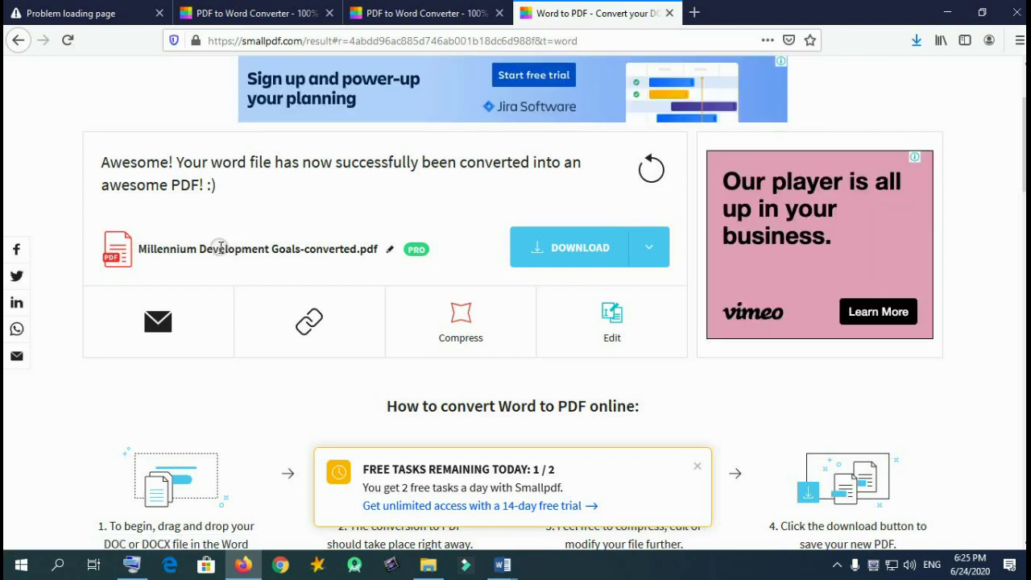
scroll(369, 238, "up", 3)
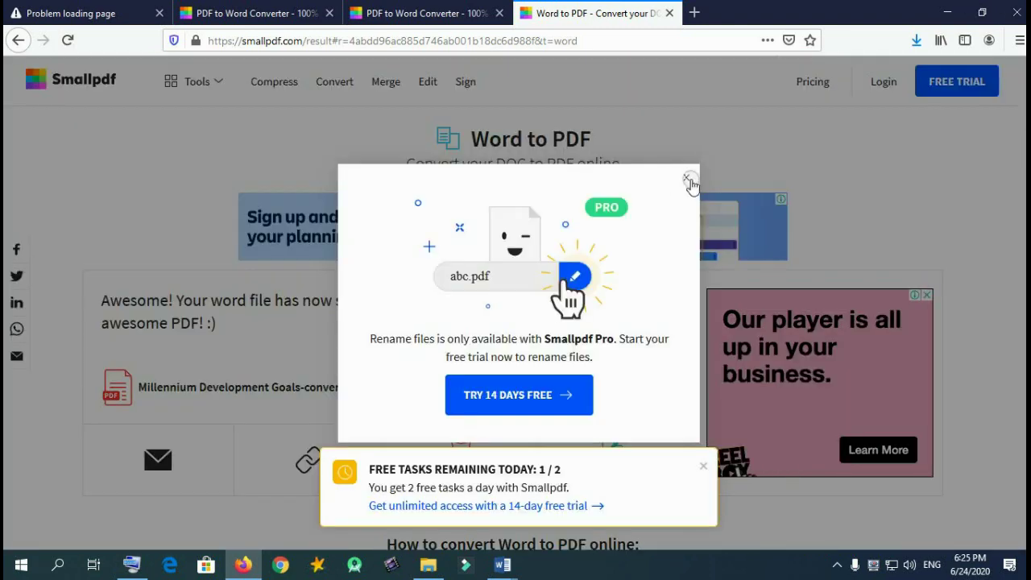
left_click(683, 178)
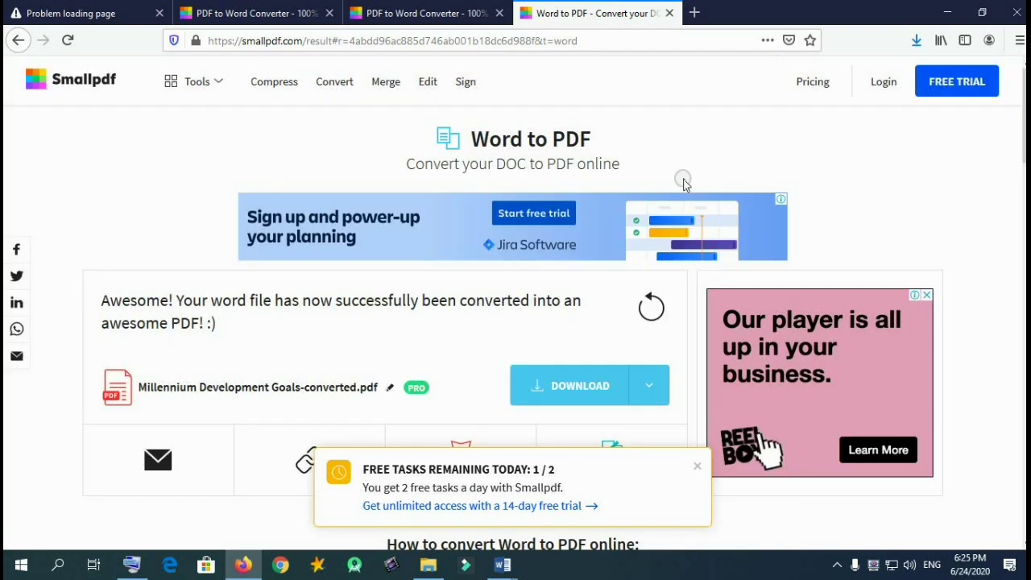
left_click(926, 295)
scroll(981, 258, "down", 3)
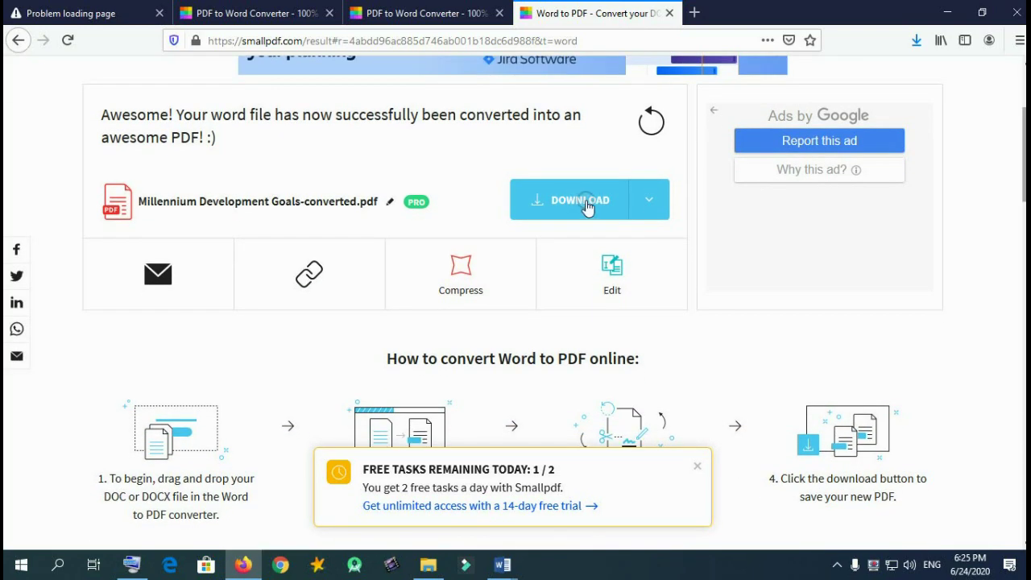
left_click(587, 204)
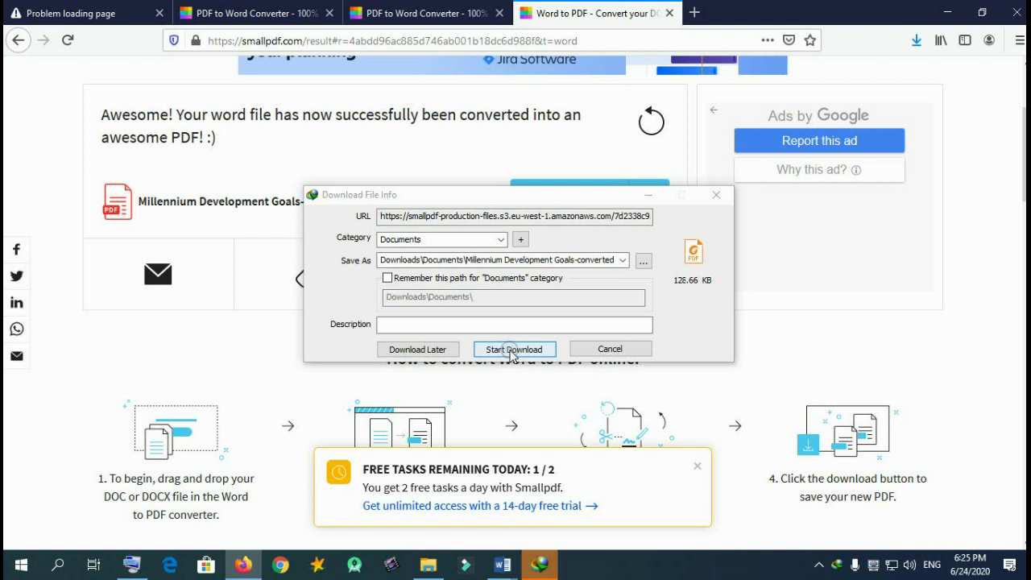
Save the 129 KB PDF into a new Downloads\Documents folder and open that folder
left_click(512, 350)
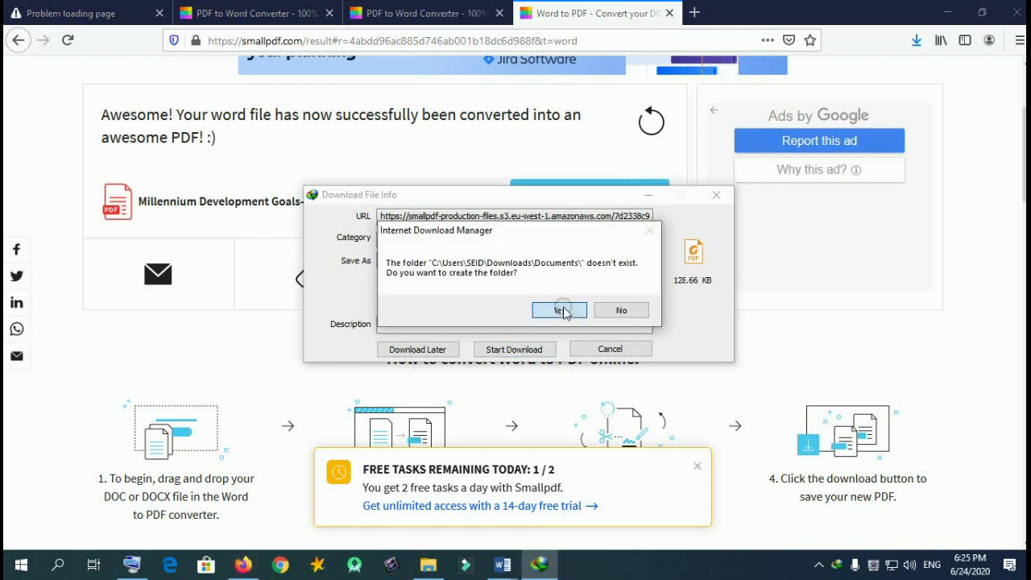
left_click(562, 311)
left_click(556, 332)
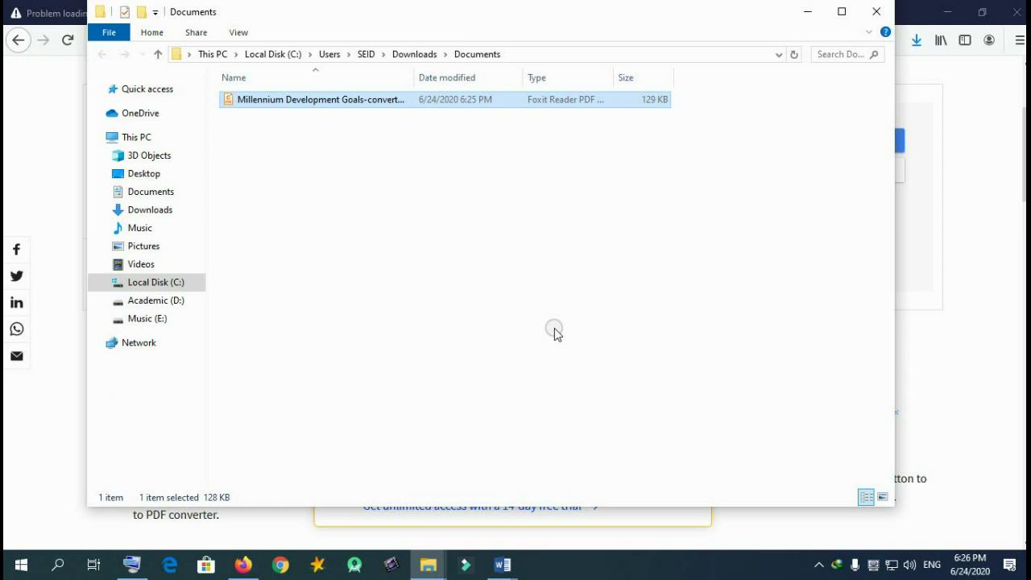
Open Millennium Development Goals-converted.pdf with Adobe Reader from its context menu
right_click(305, 97)
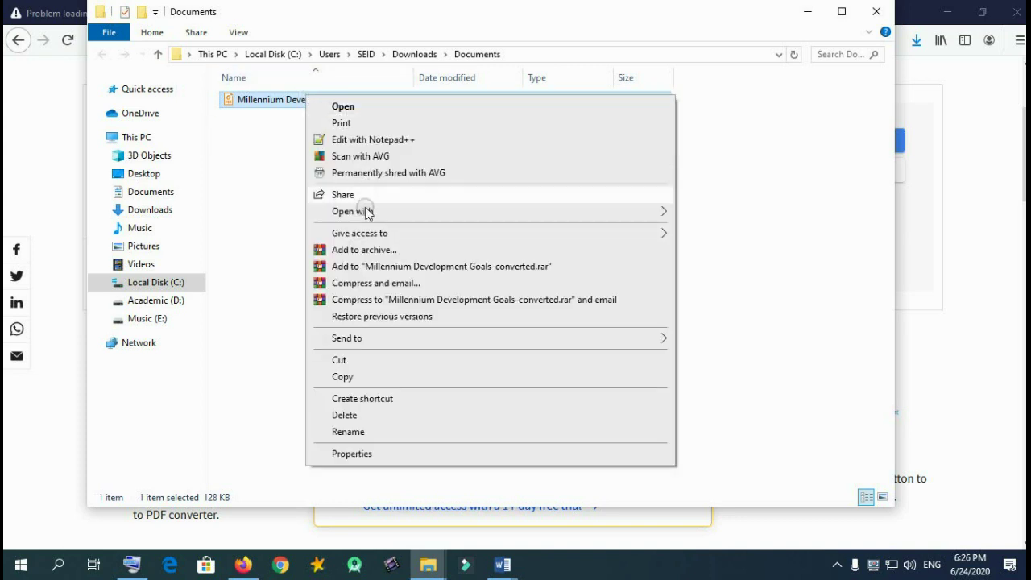
mouse_move(661, 211)
left_click(699, 214)
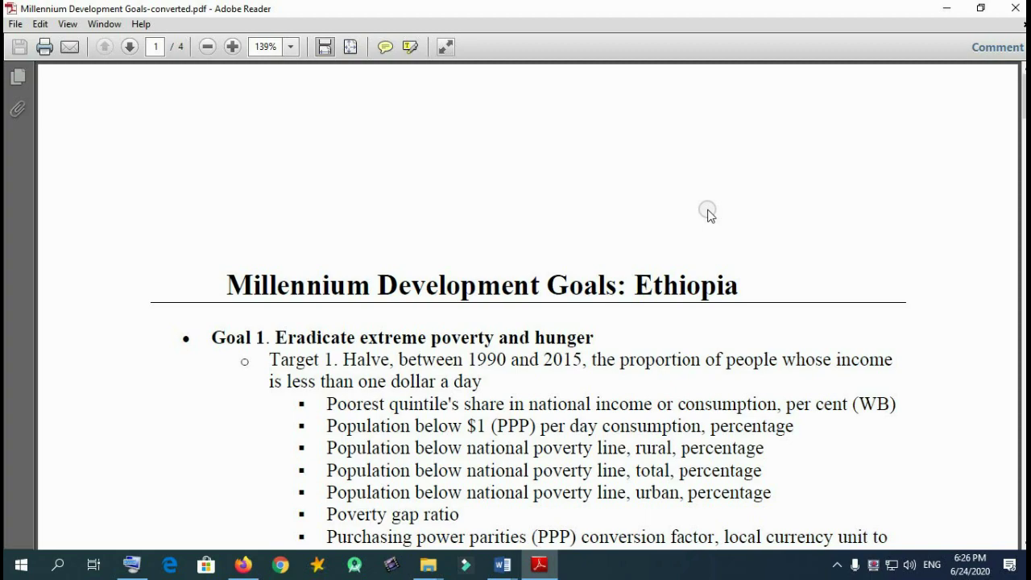
Scroll through page 1, jump back to the top, and close Adobe Reader
scroll(708, 213, "down", 15)
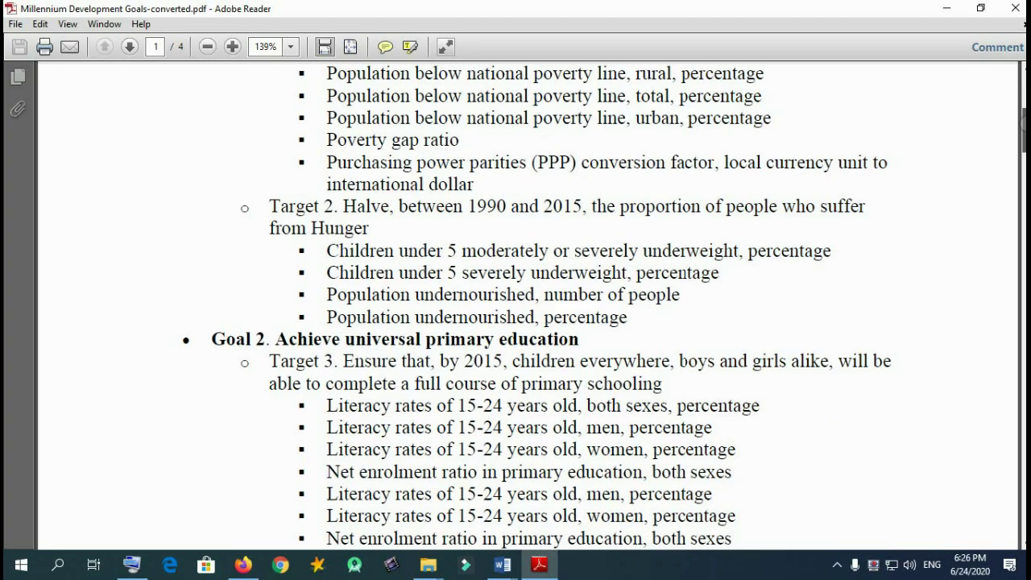
key("Home")
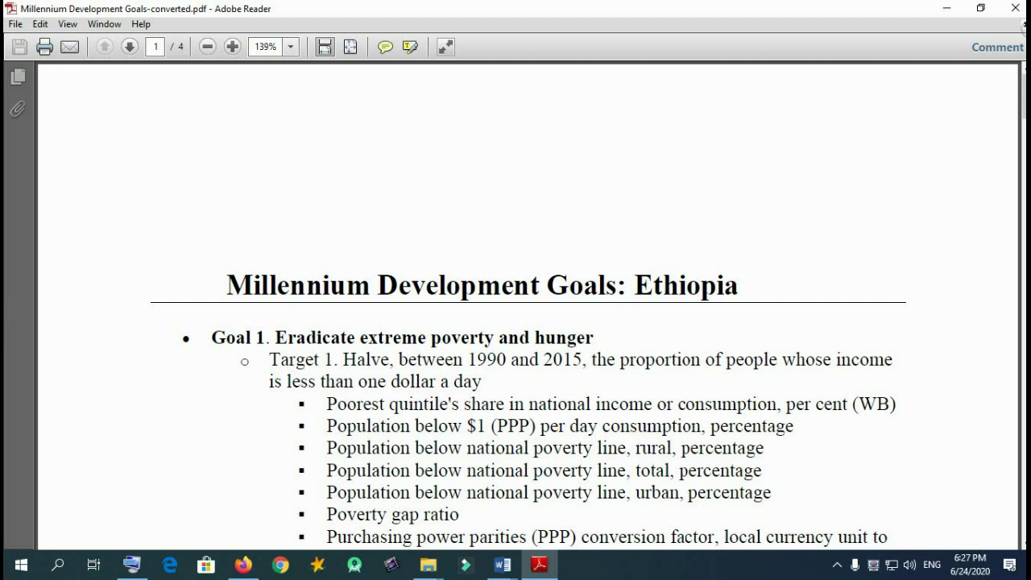
left_click(1015, 7)
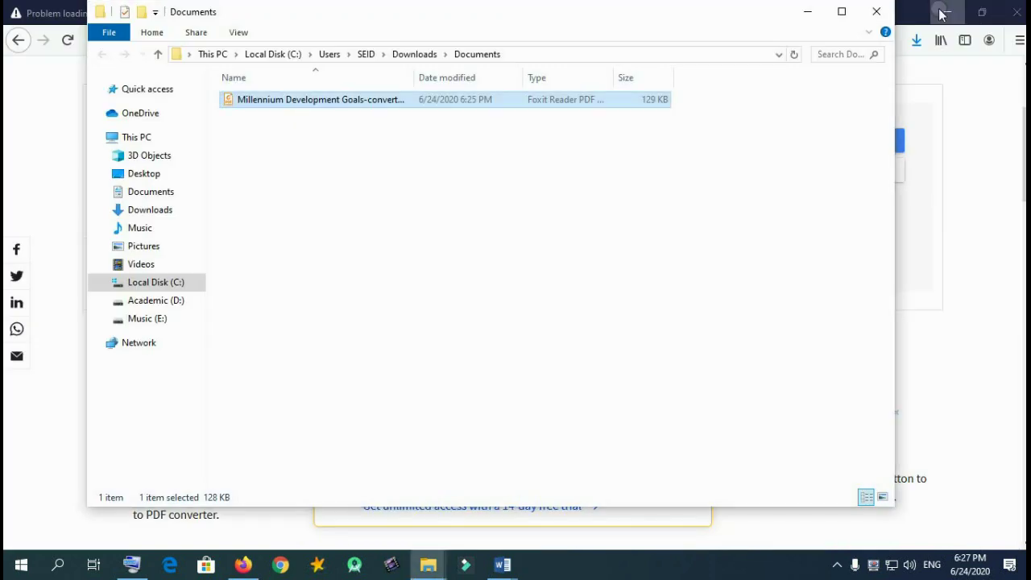
Minimize File Explorer and Firefox, then open the University of Maryland survey document in Word
left_click(812, 11)
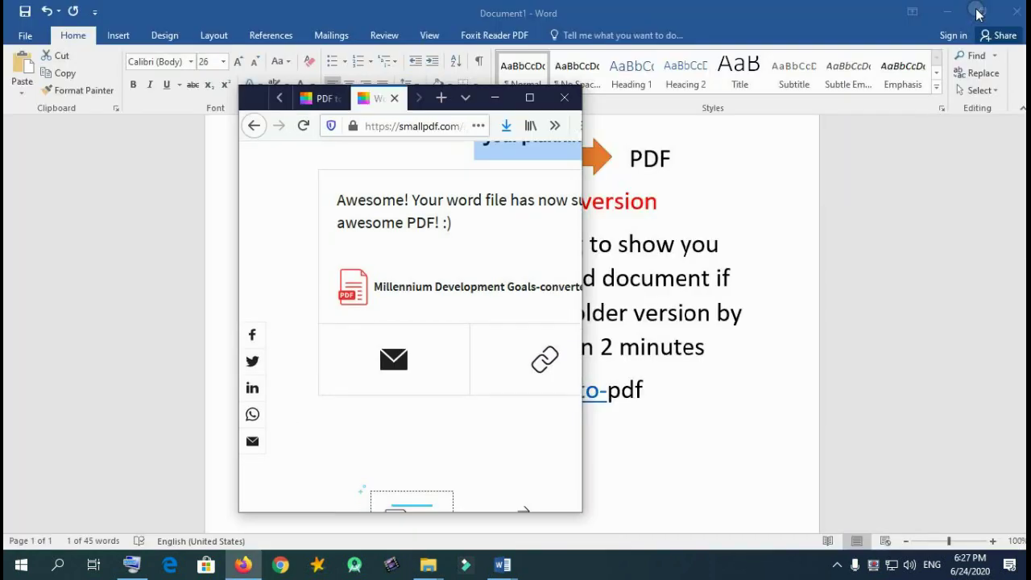
left_click(982, 13)
left_click(496, 98)
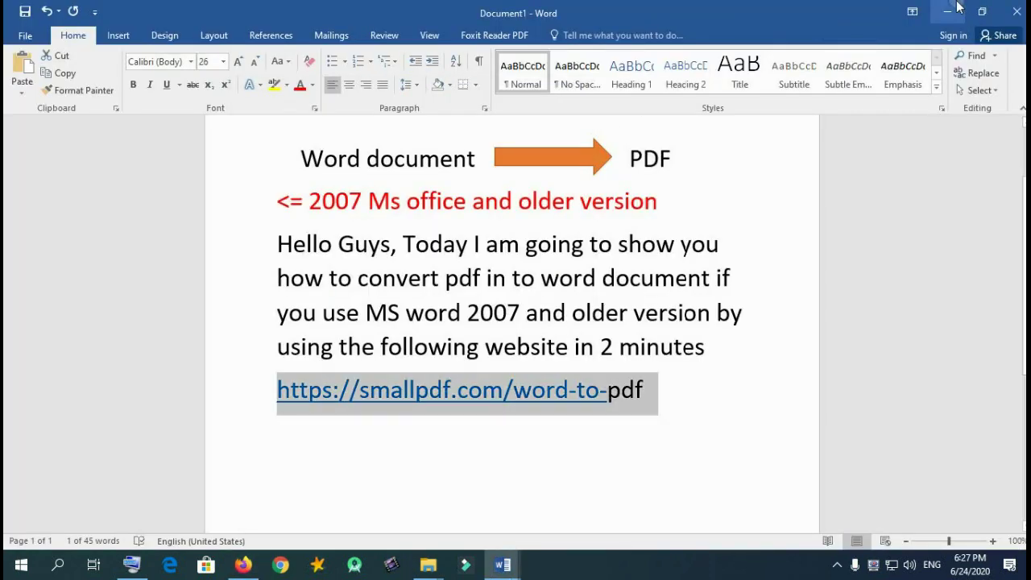
right_click(874, 566)
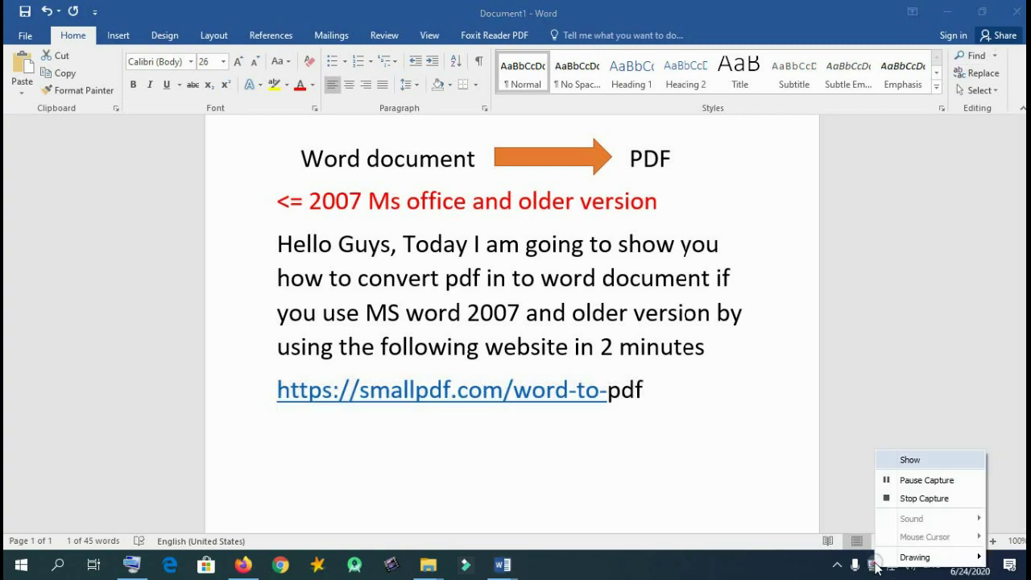
left_click(910, 493)
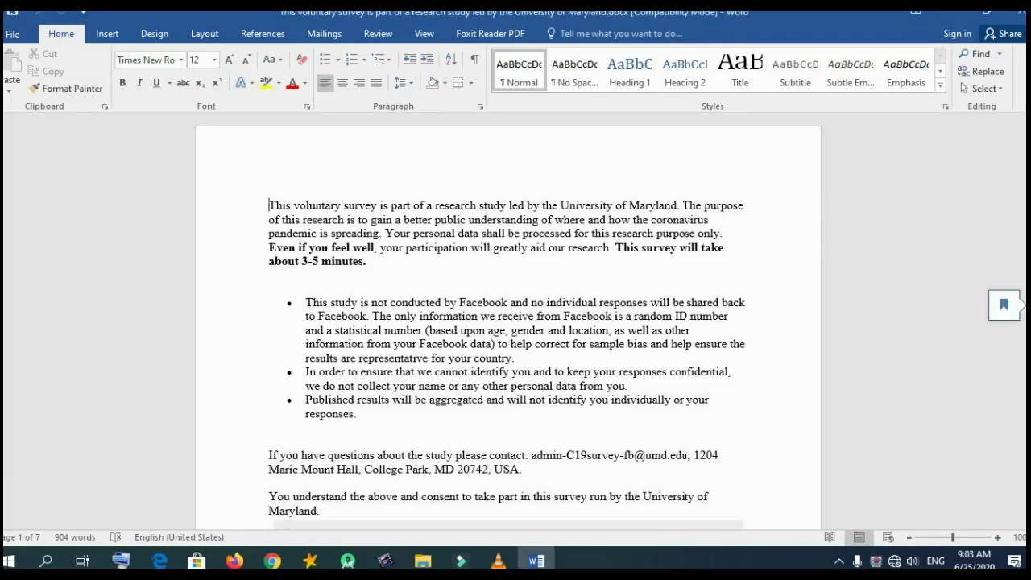
Justify the survey's introduction paragraph and its bullet points
scroll(507, 322, "down", 20)
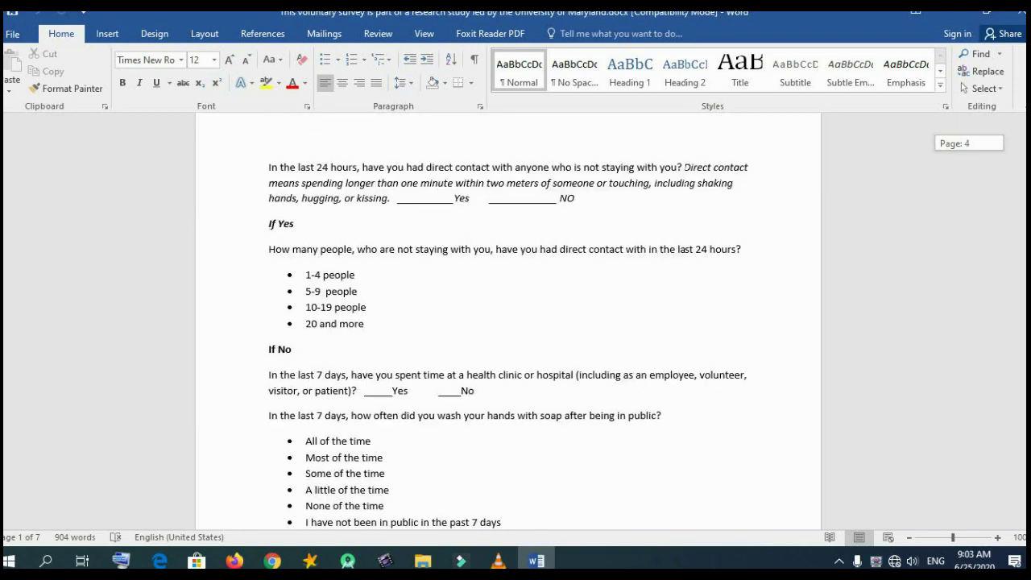
scroll(507, 322, "up", 20)
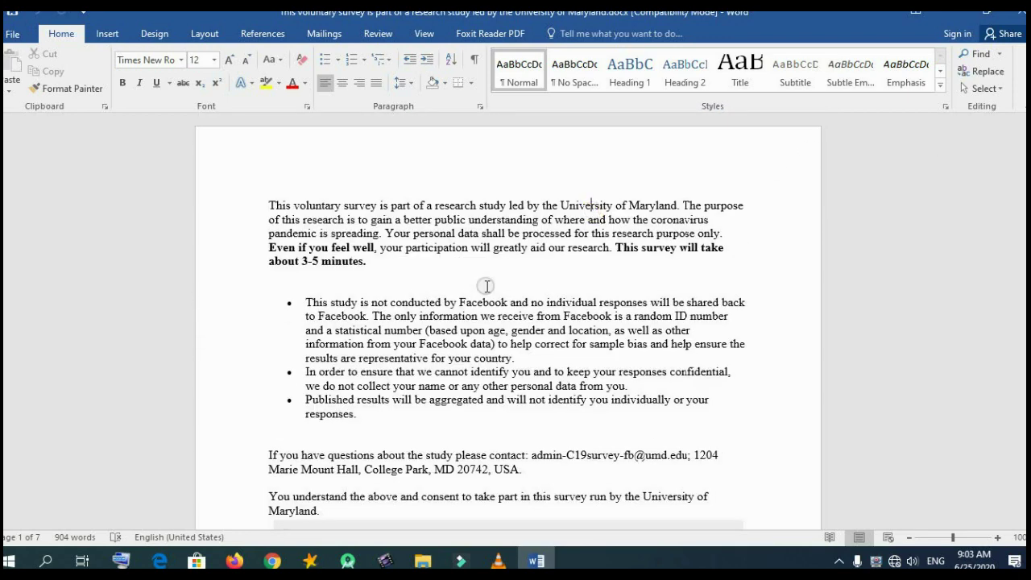
left_click(486, 302)
left_click_drag(354, 285, 310, 439)
left_click(269, 206)
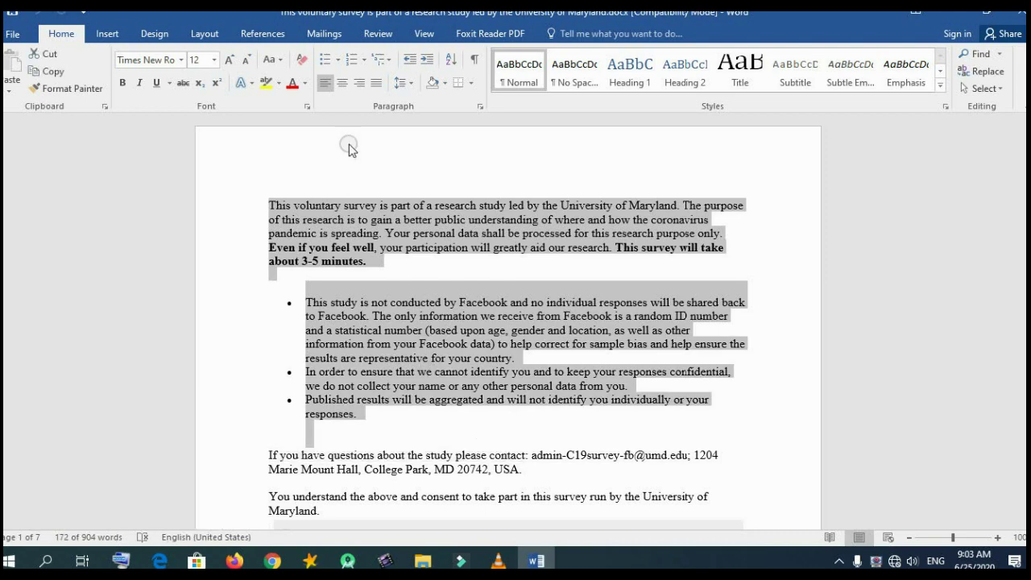
left_click(376, 85)
left_click(372, 347)
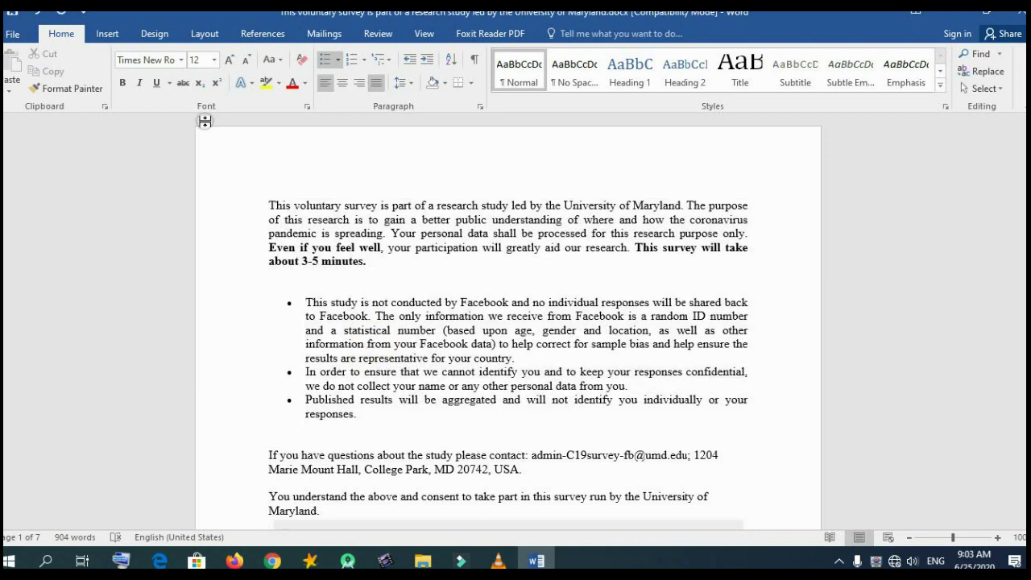
Place the cursor in the first paragraph and bring up the File Info page
left_click(441, 302)
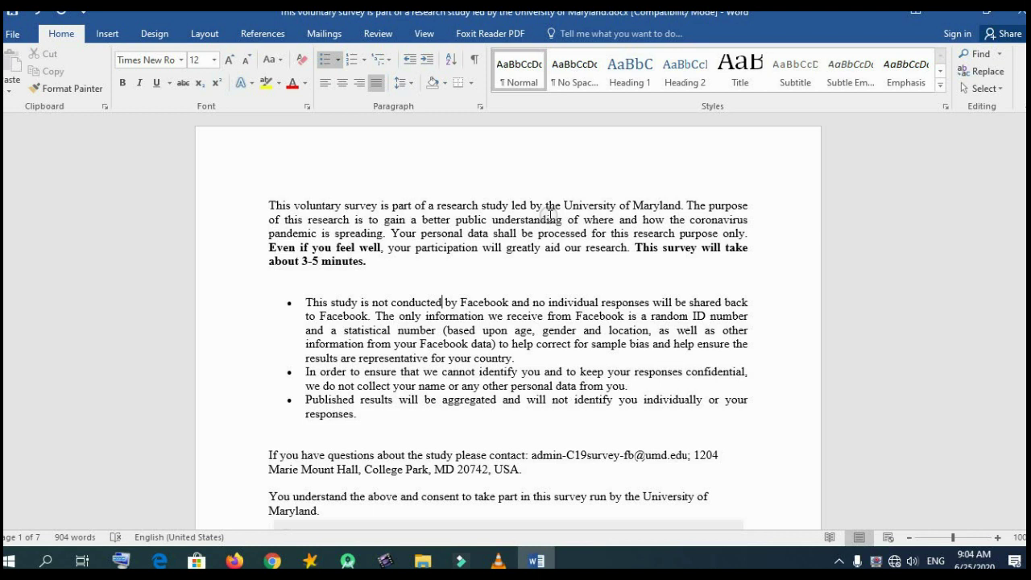
left_click(414, 299)
left_click(456, 202)
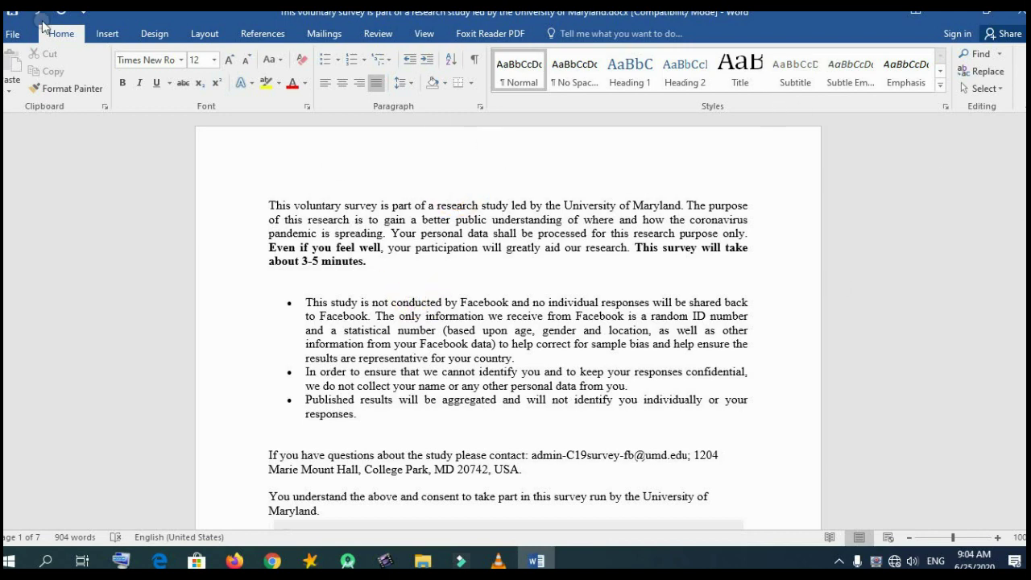
left_click(13, 35)
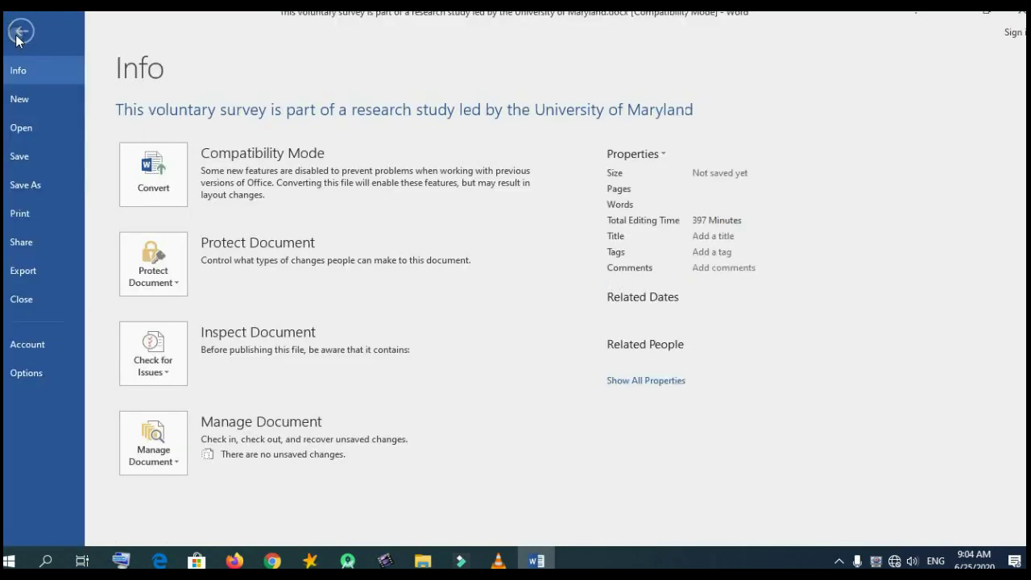
Save the survey document to the Desktop as PDF (*.pdf)
left_click(33, 188)
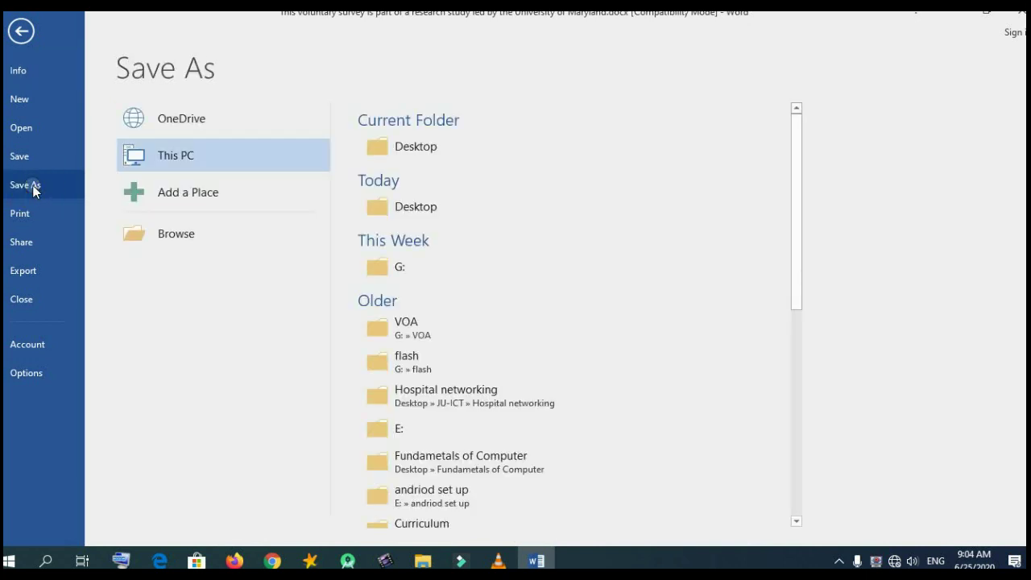
left_click(397, 145)
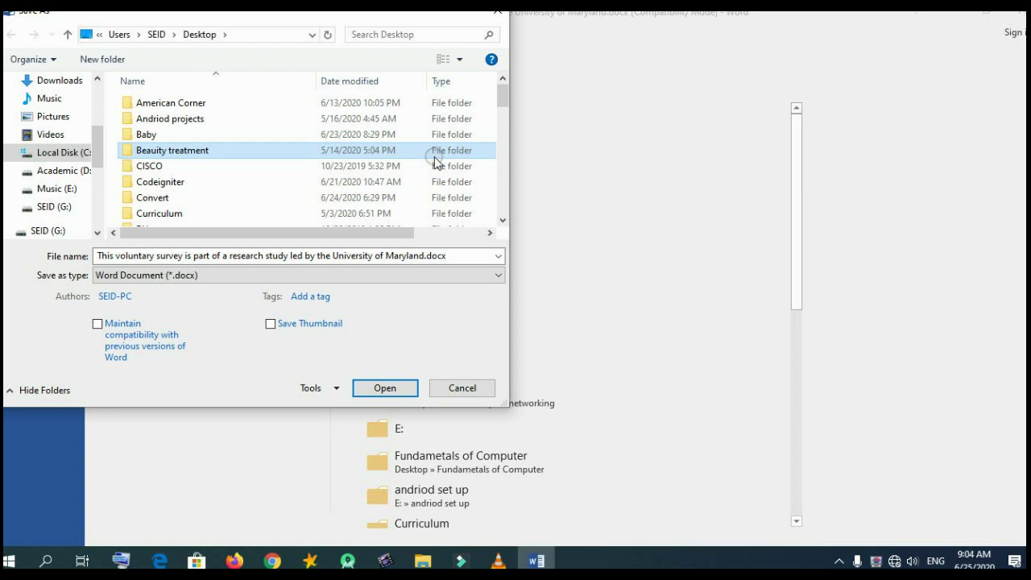
left_click(363, 274)
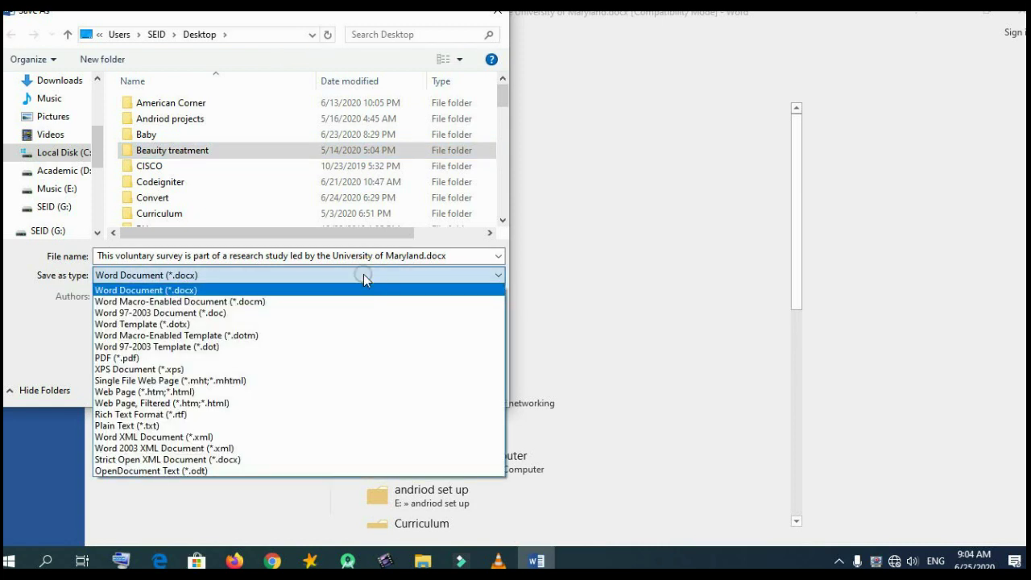
left_click(291, 357)
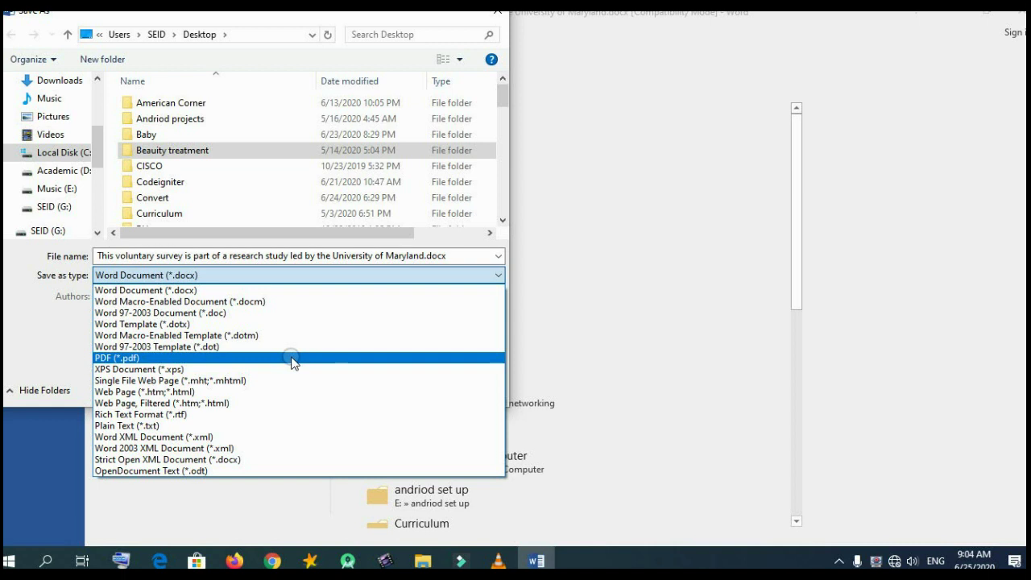
left_click(234, 360)
left_click(385, 392)
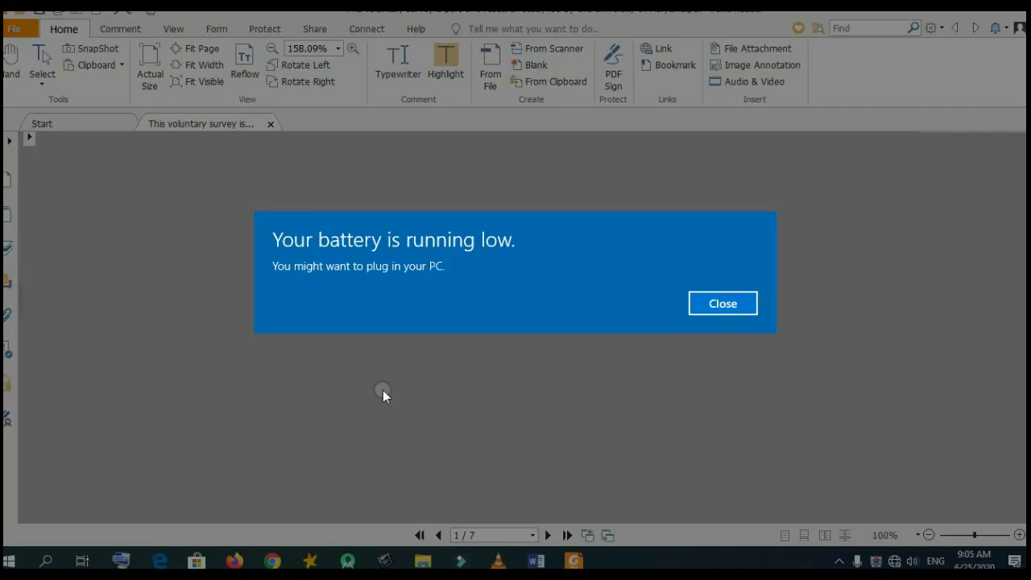
Close the low-battery notice and zoom the survey PDF out to 100%
left_click(756, 313)
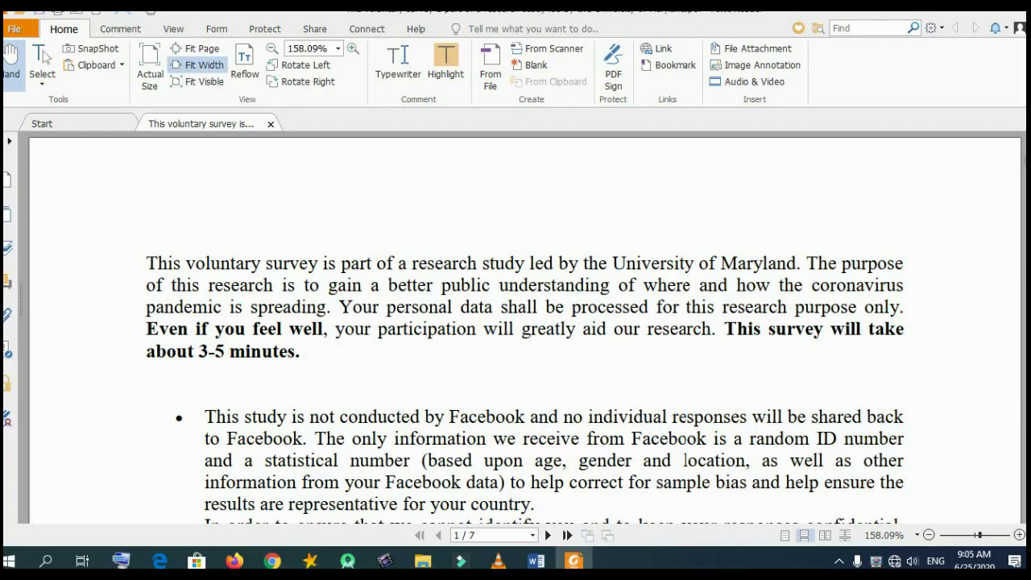
mouse_move(1023, 157)
left_mouse_down()
mouse_move(1023, 516)
mouse_move(1023, 141)
left_mouse_up()
left_click(272, 49)
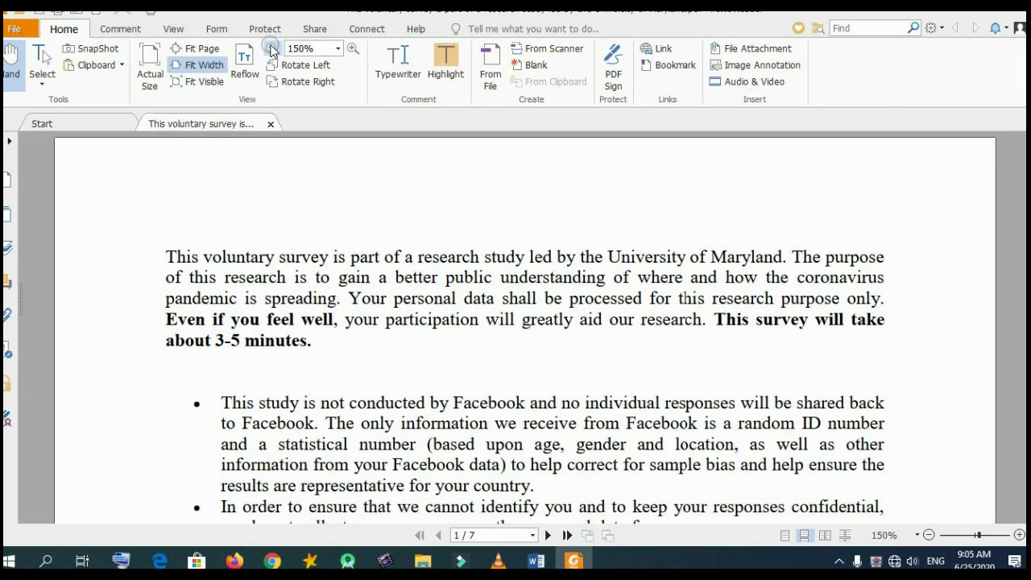
left_click(272, 49)
left_click(272, 49)
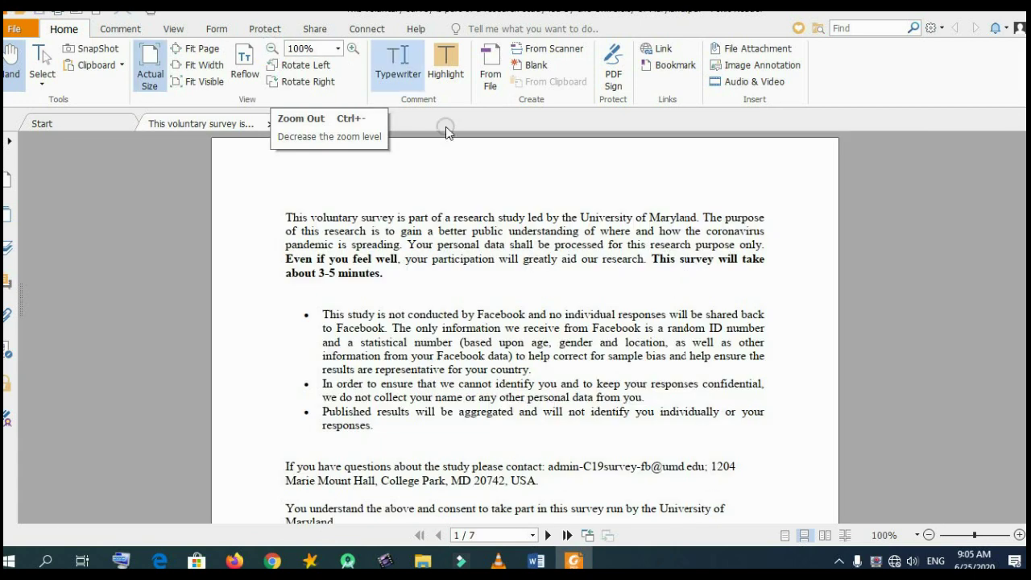
Scroll through the seven-page survey PDF and choose an item from a right-click menu
left_click_drag(1023, 145, 1023, 277)
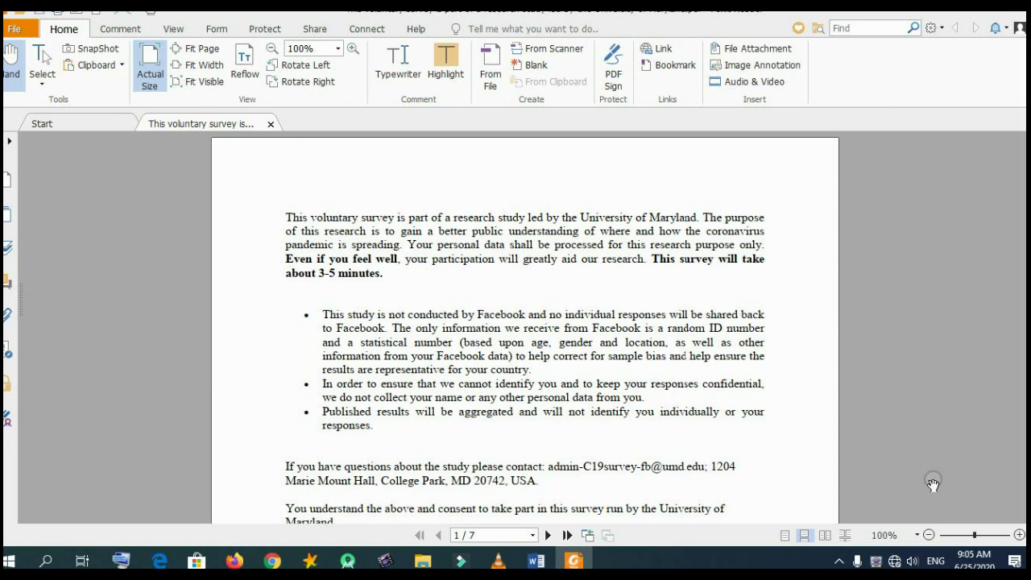
right_click(876, 561)
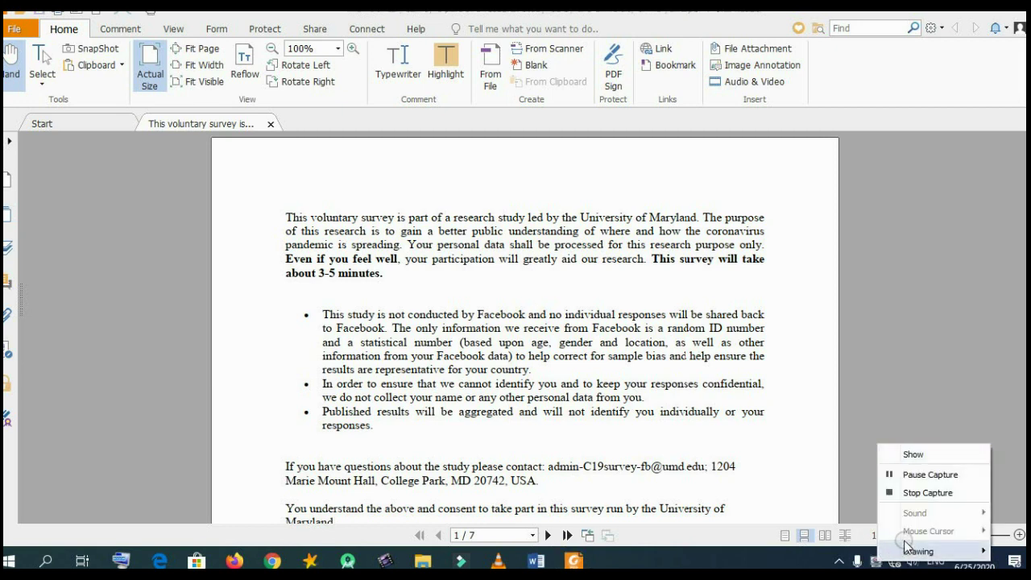
left_click(923, 492)
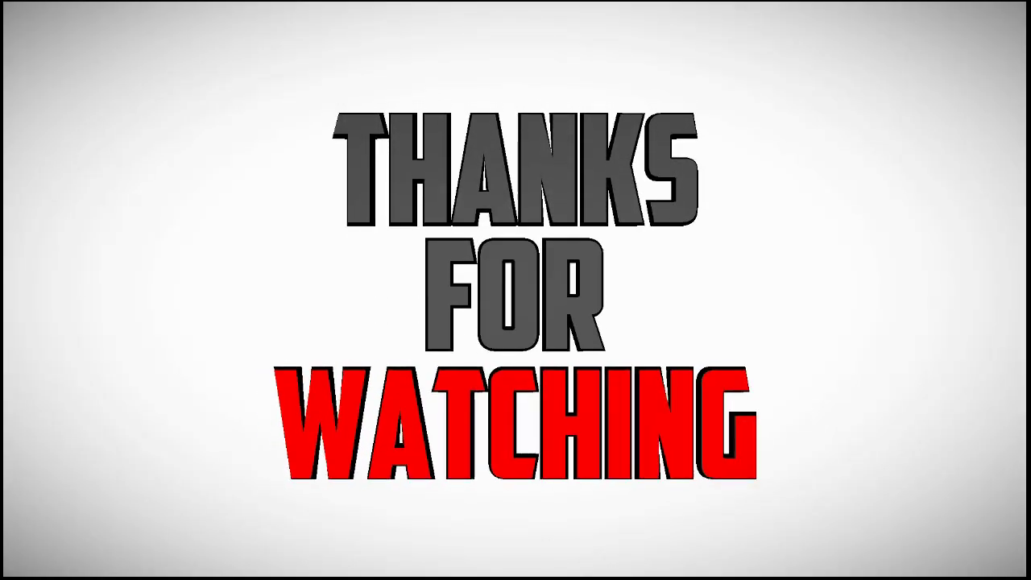